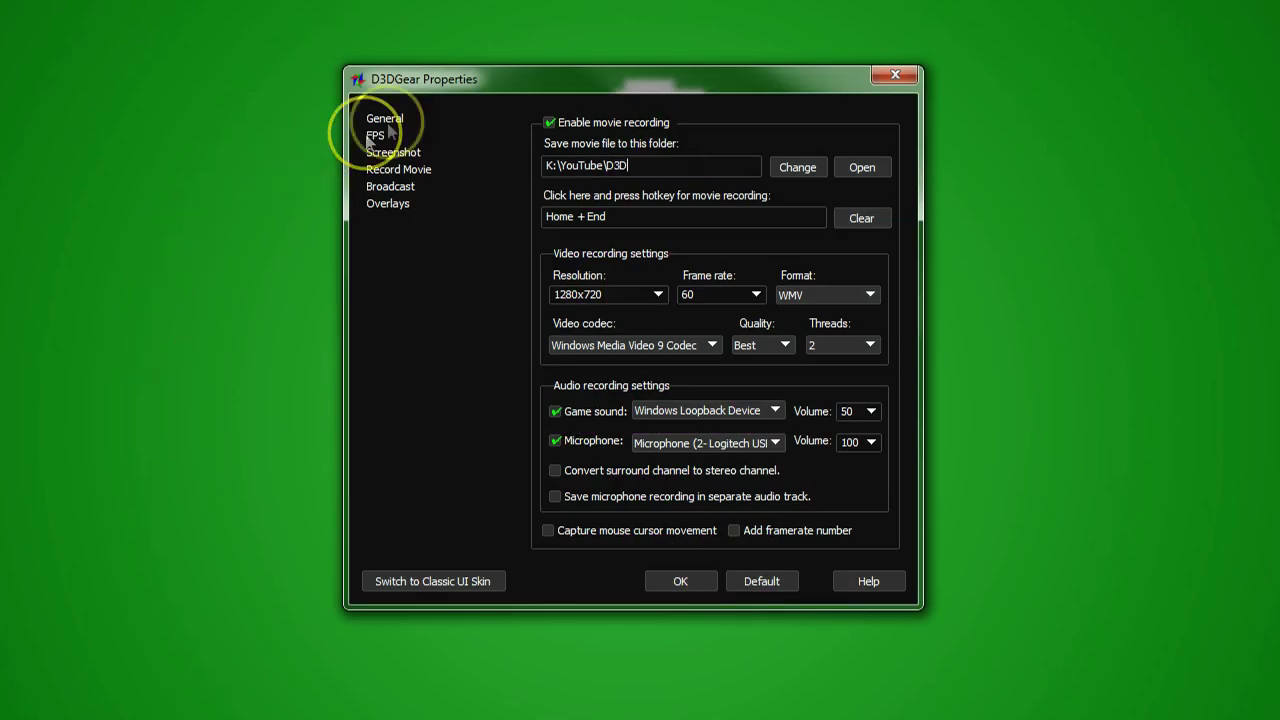
# Review the General, FPS, Screenshot and Record Movie settings in the D3DGear properties
pyautogui.click(388, 119)
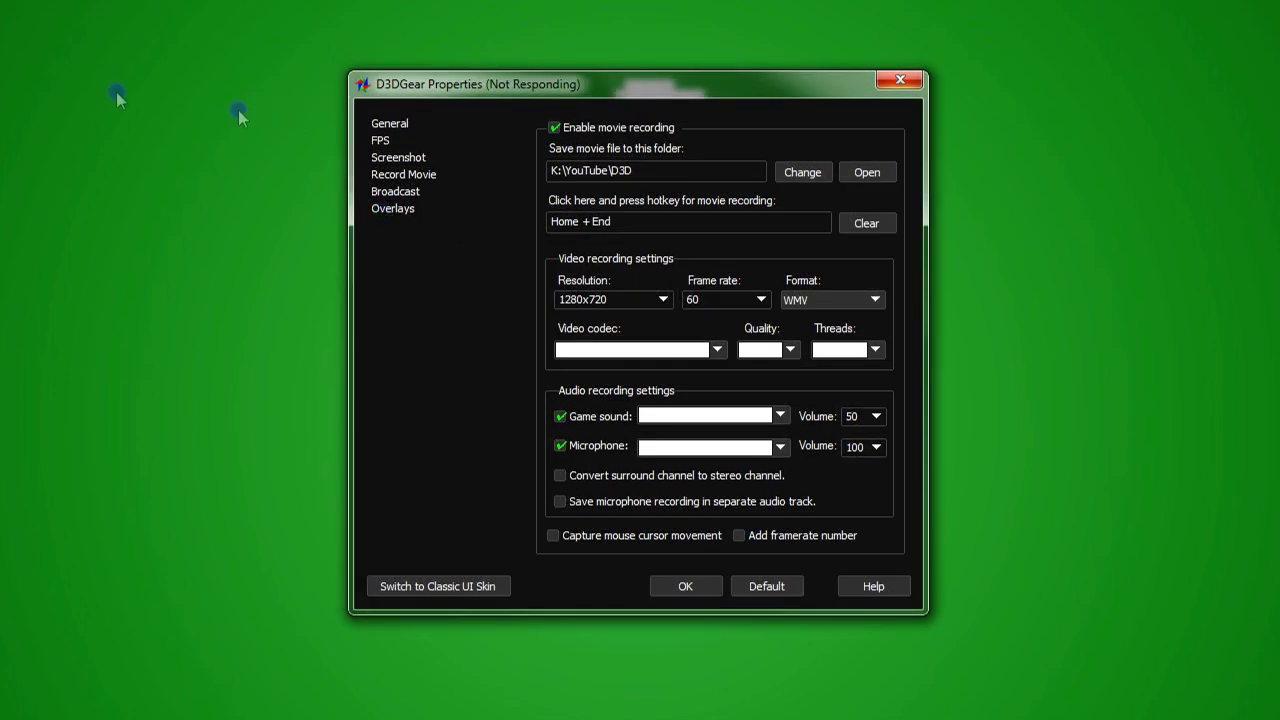
pyautogui.click(447, 46)
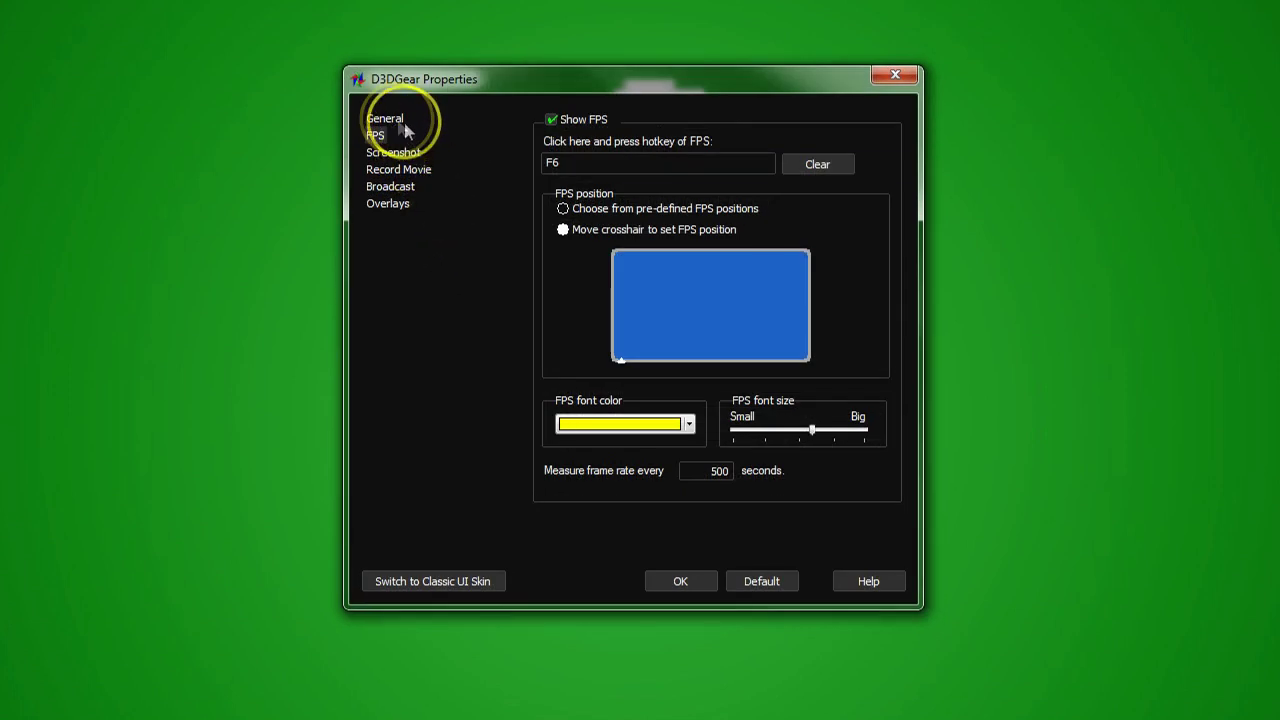
pyautogui.click(388, 119)
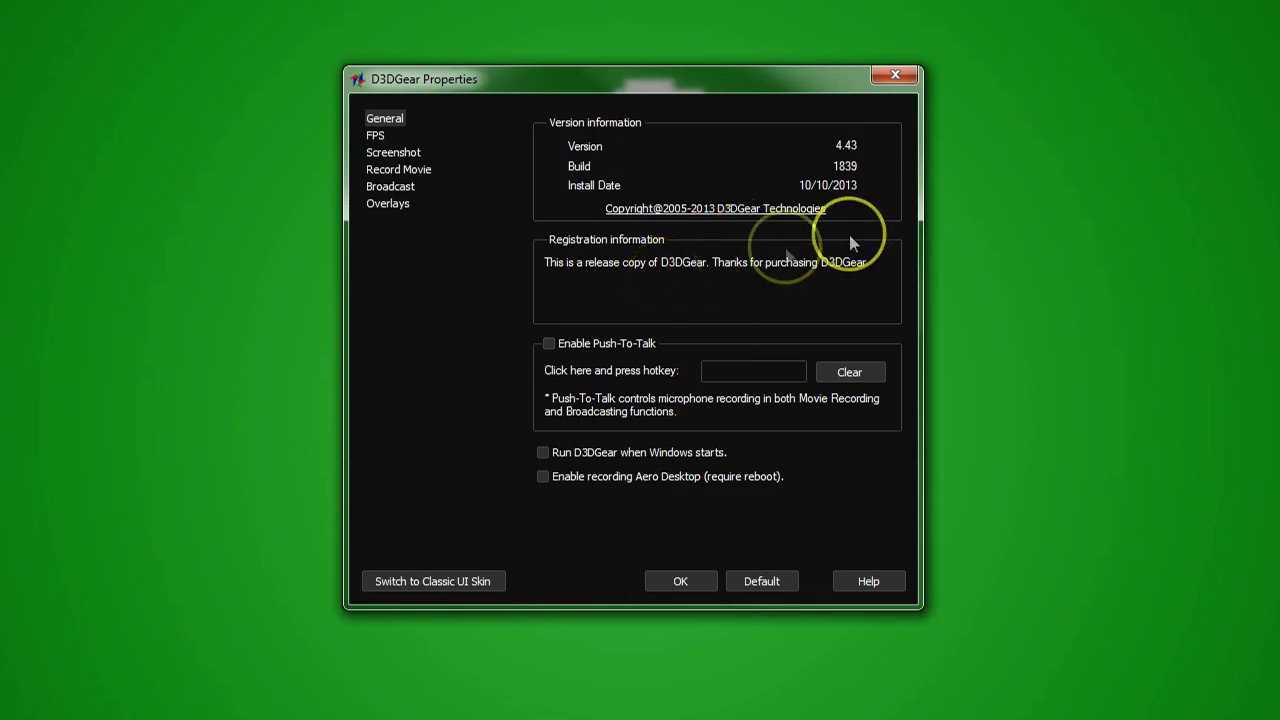
pyautogui.click(375, 135)
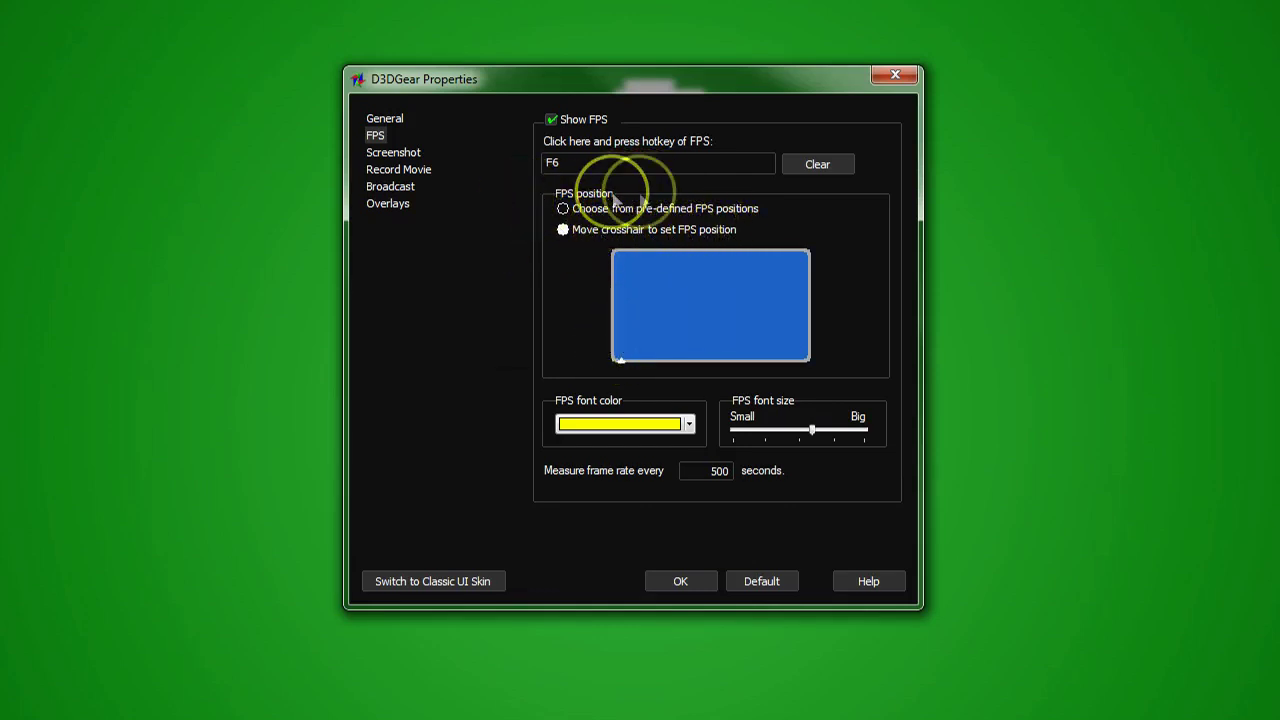
pyautogui.click(400, 155)
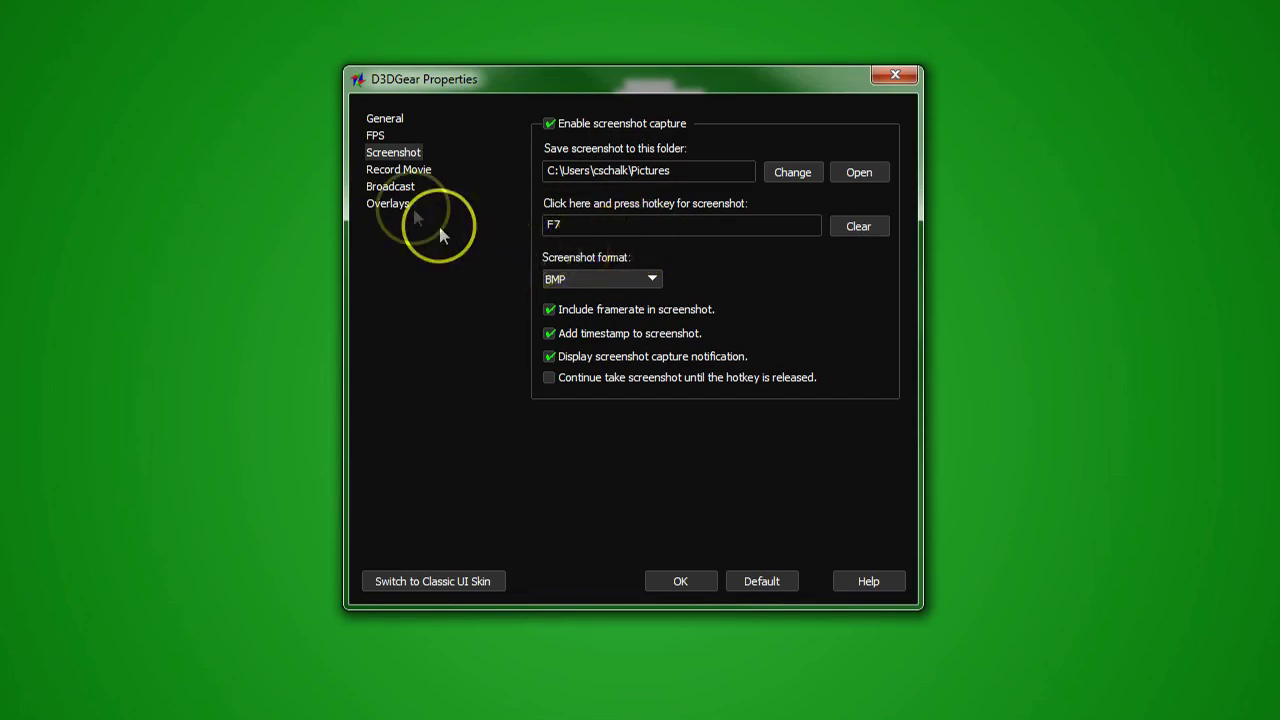
pyautogui.click(400, 169)
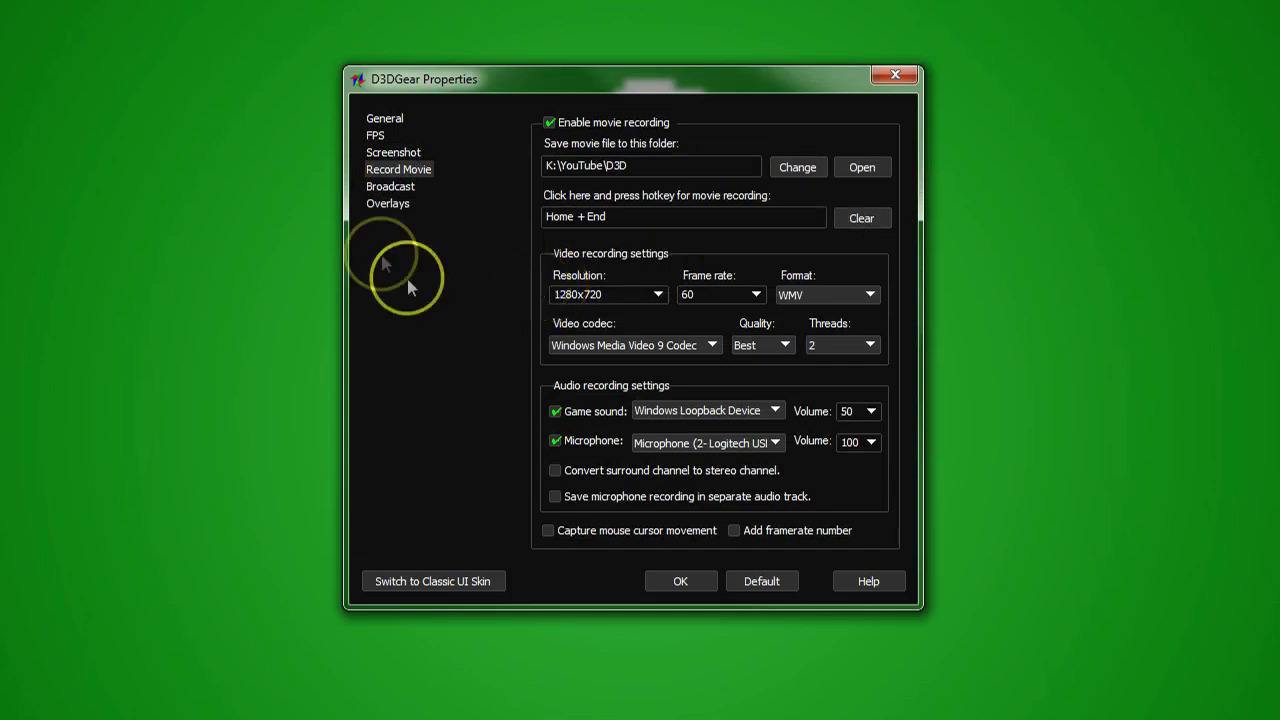
# Try the Other server option in the Broadcast settings, and set the broadcast server back to Twitch.tv
pyautogui.click(390, 186)
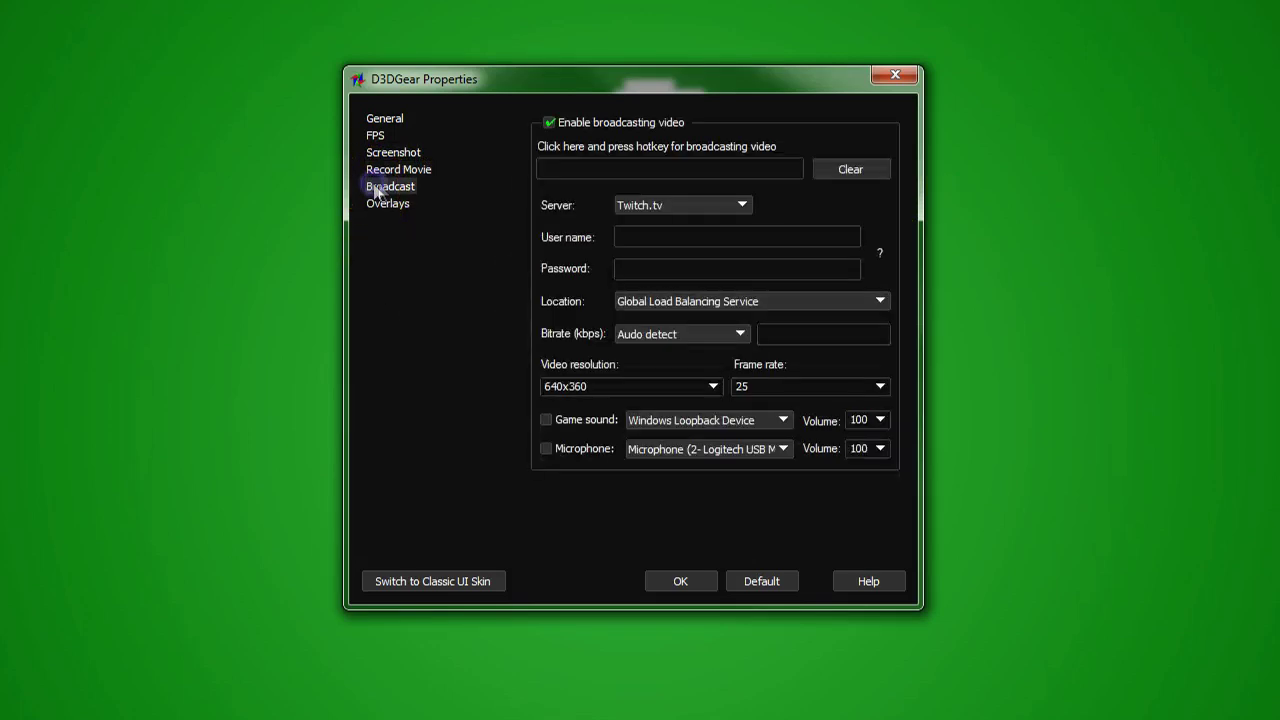
pyautogui.click(739, 205)
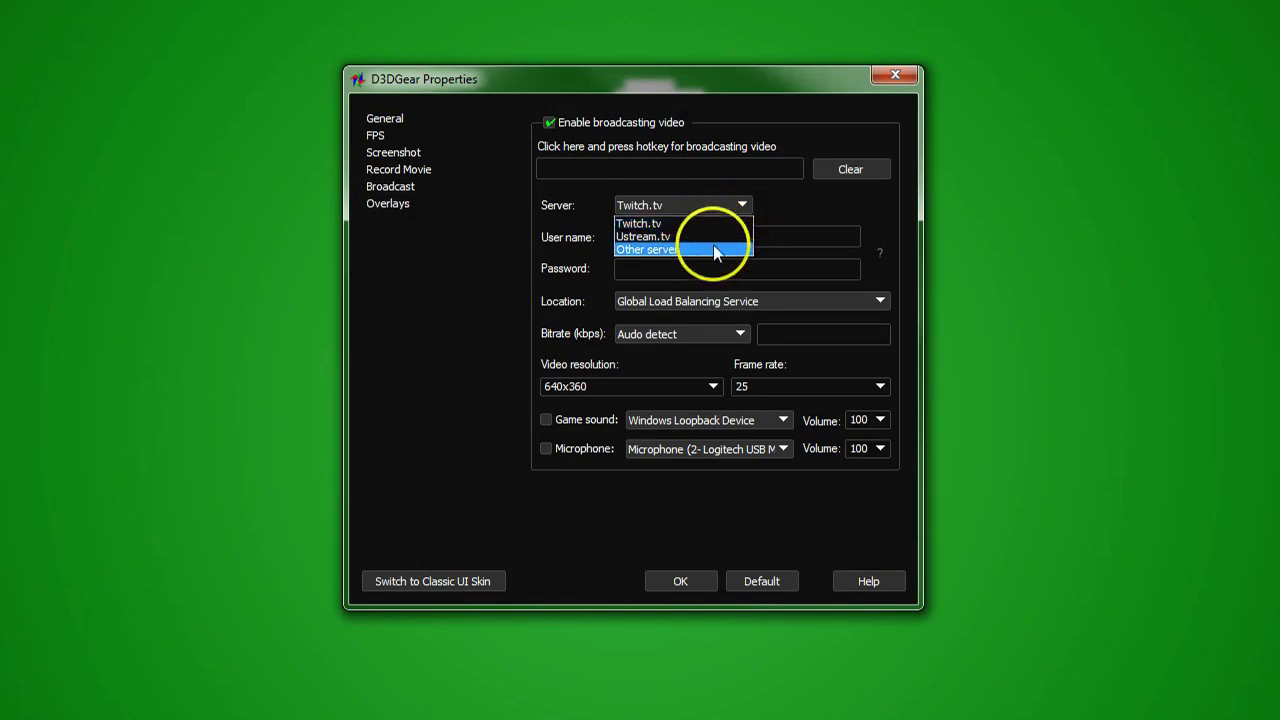
pyautogui.click(714, 250)
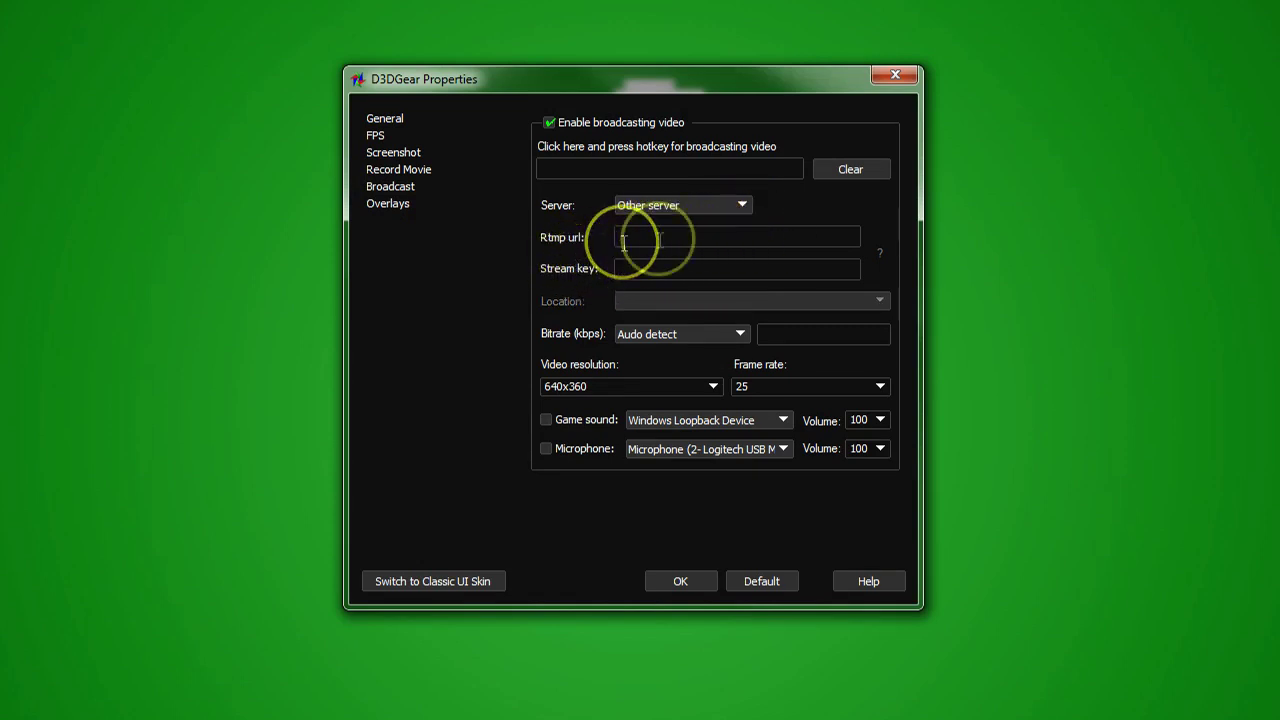
pyautogui.click(620, 268)
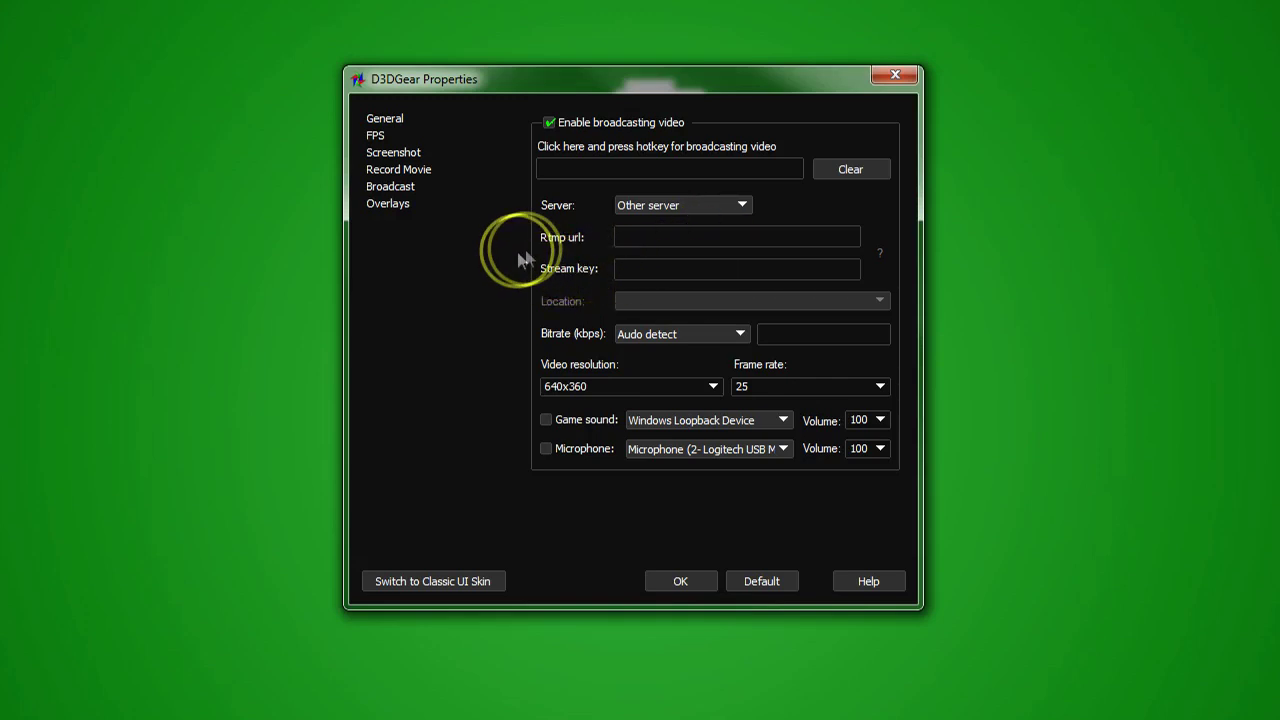
pyautogui.click(689, 207)
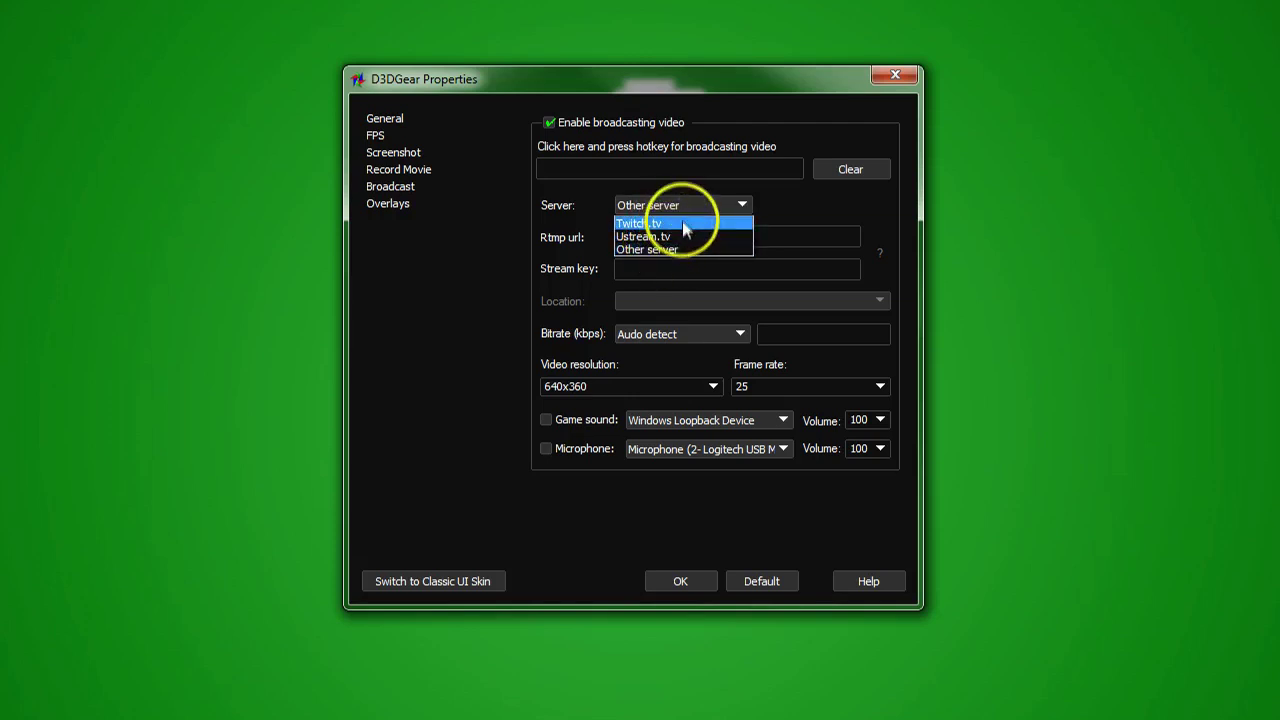
pyautogui.click(683, 224)
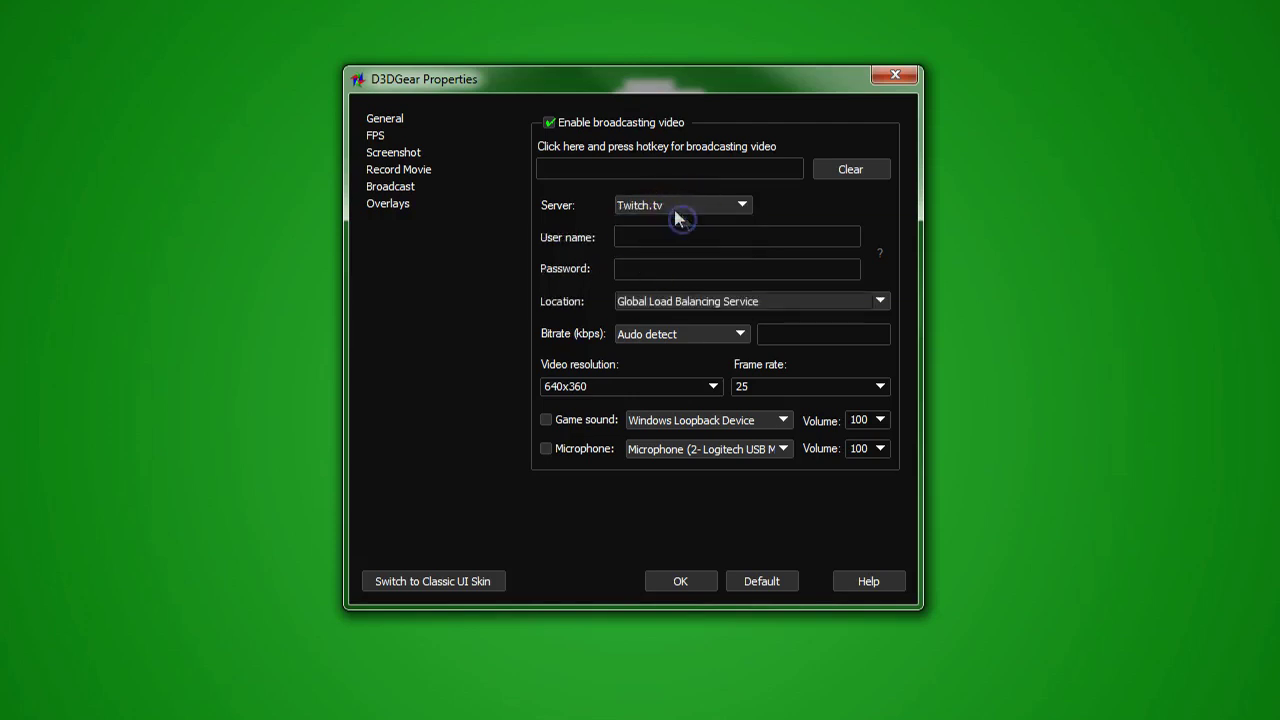
# Review the Face camera options in the Overlays settings, and return to the Record Movie settings
pyautogui.click(390, 203)
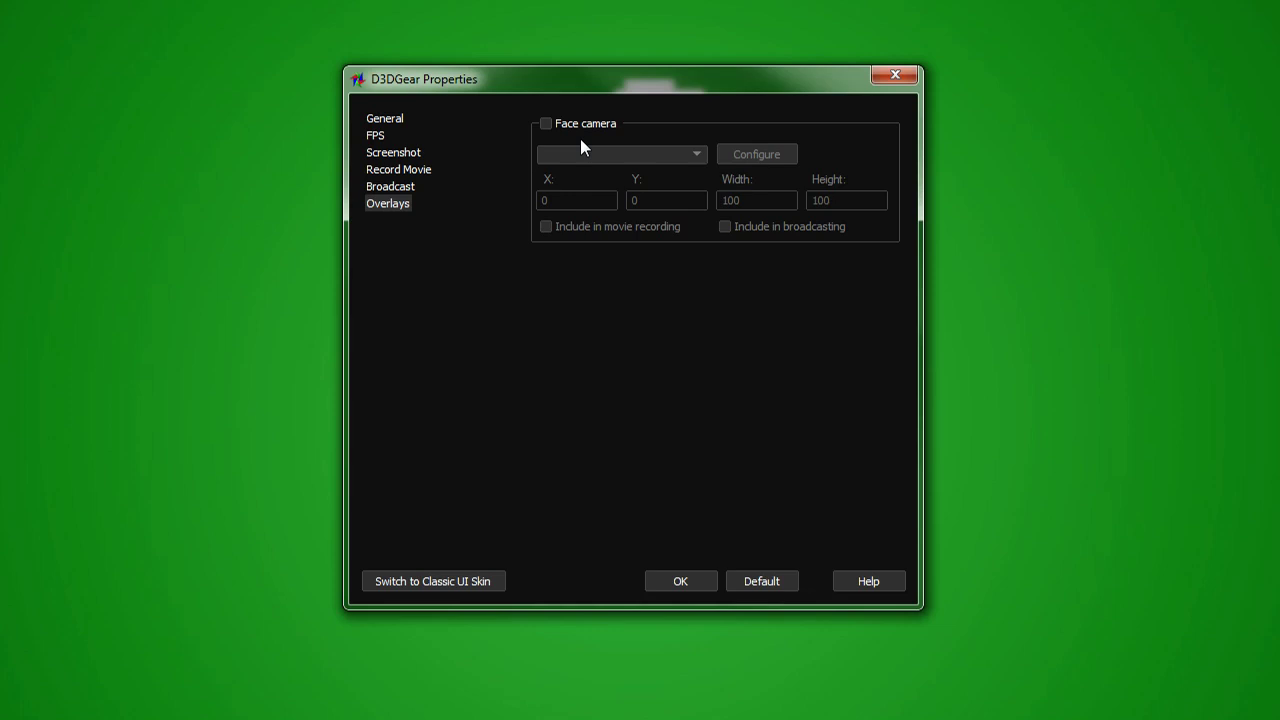
pyautogui.click(609, 153)
pyautogui.click(405, 170)
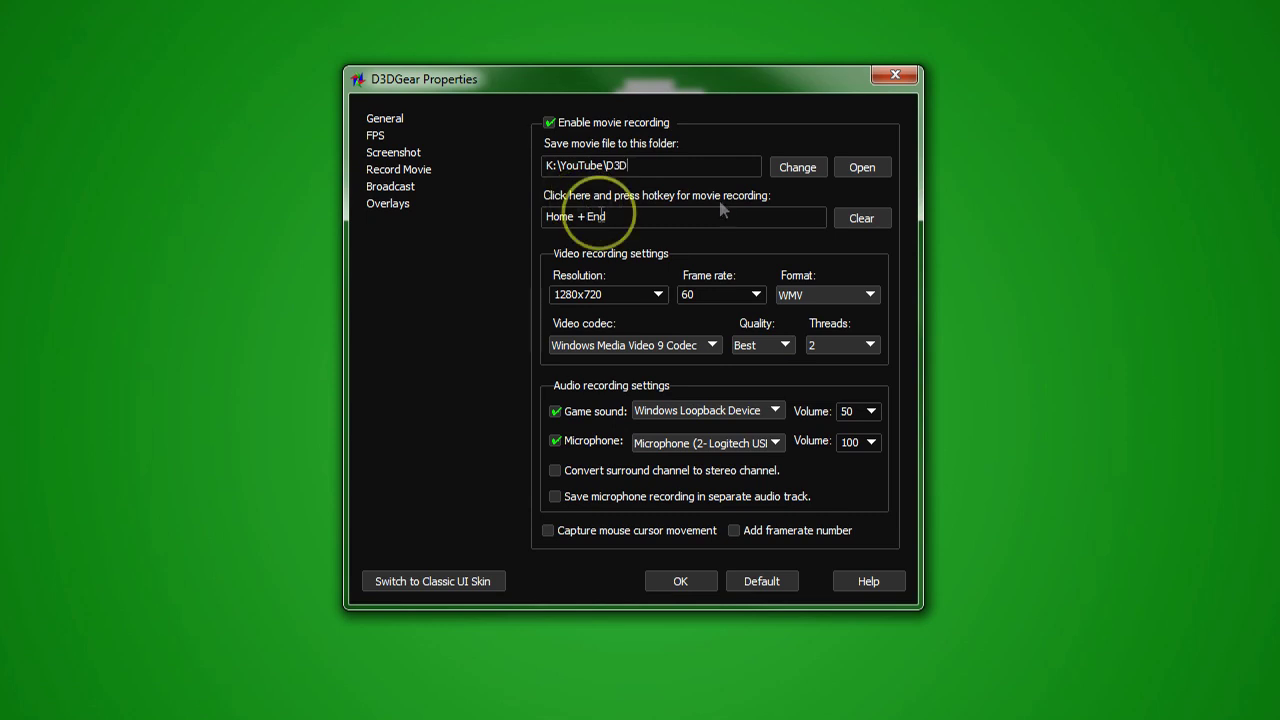
pyautogui.click(582, 216)
pyautogui.click(647, 212)
pyautogui.click(595, 228)
pyautogui.click(651, 215)
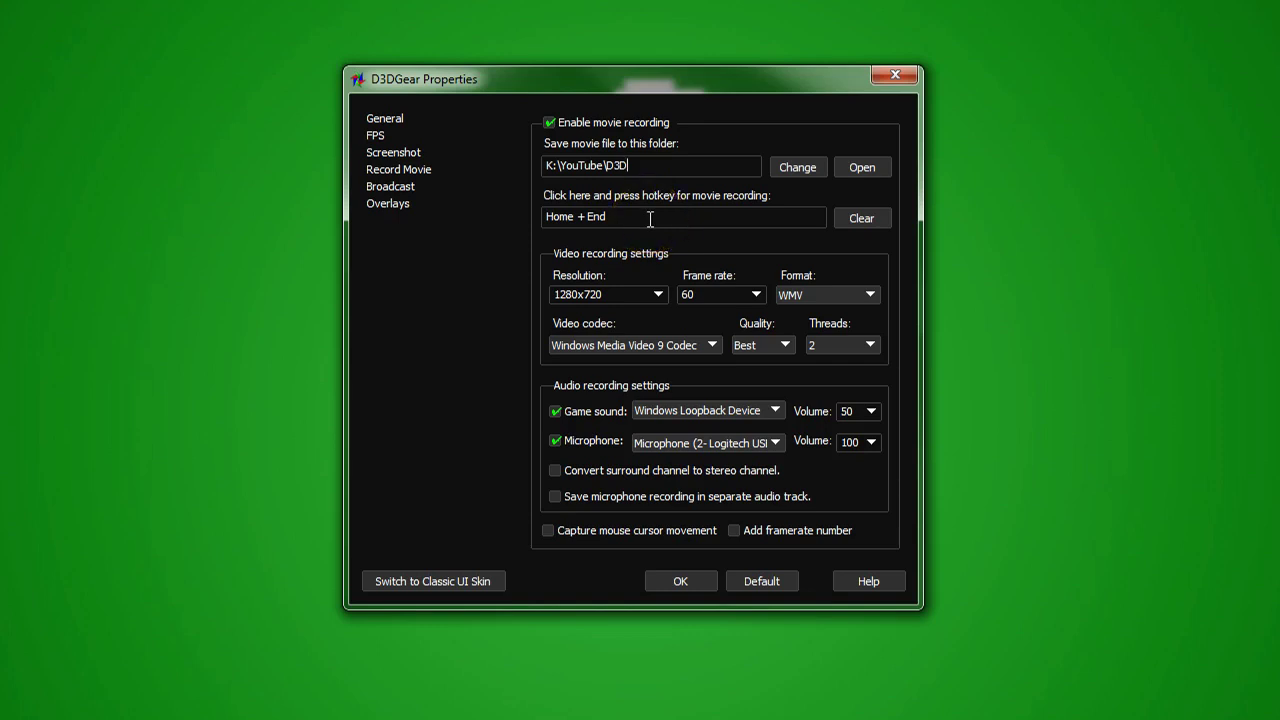
pyautogui.click(606, 220)
pyautogui.click(571, 229)
pyautogui.click(512, 223)
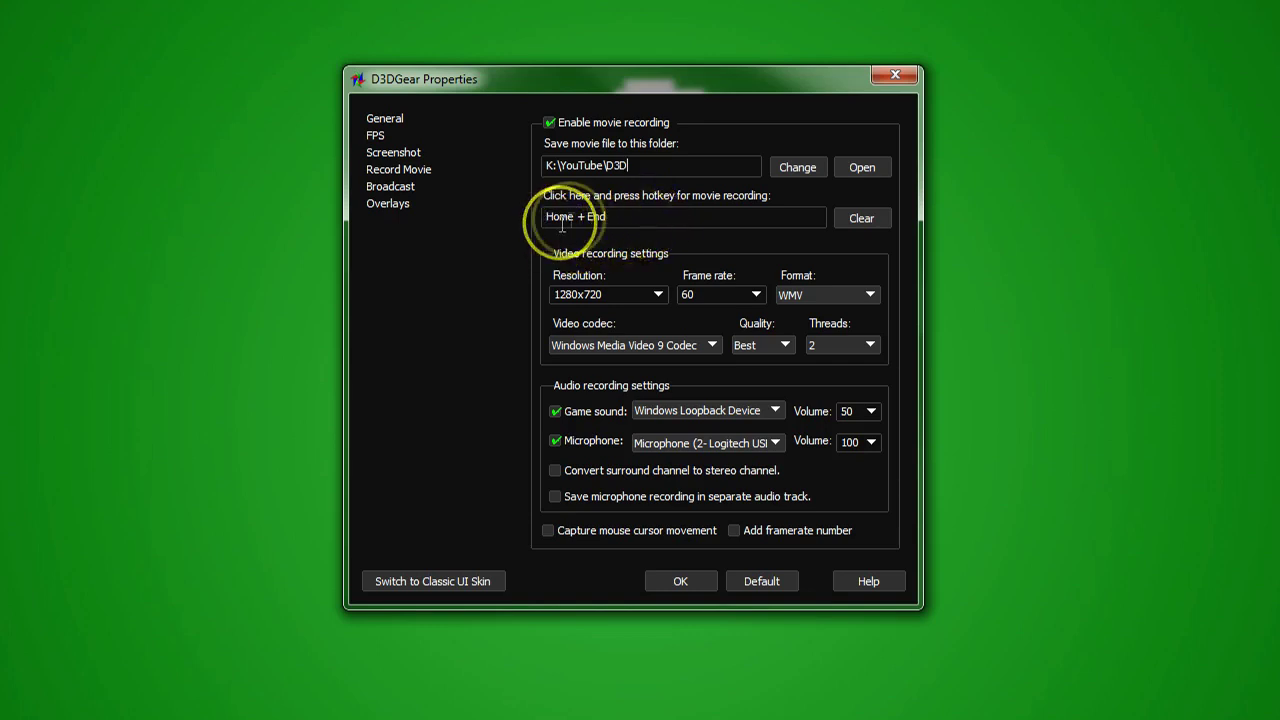
pyautogui.click(600, 215)
pyautogui.click(655, 225)
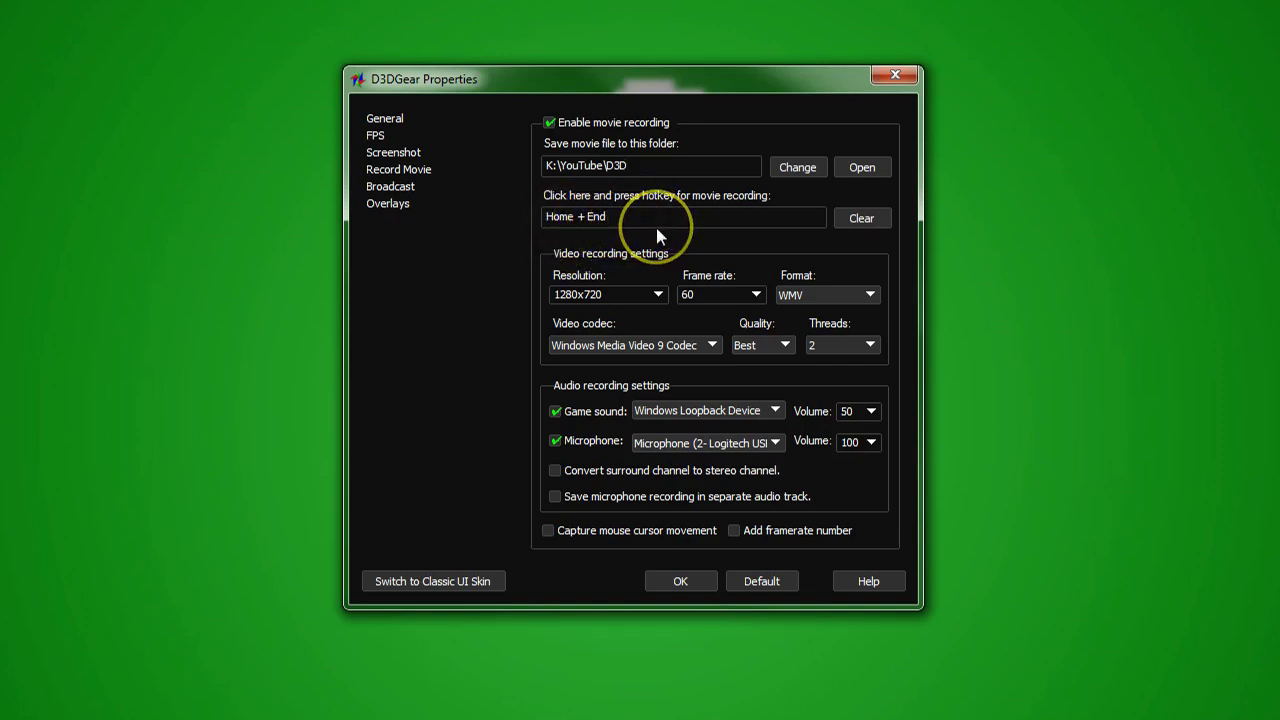
pyautogui.click(642, 240)
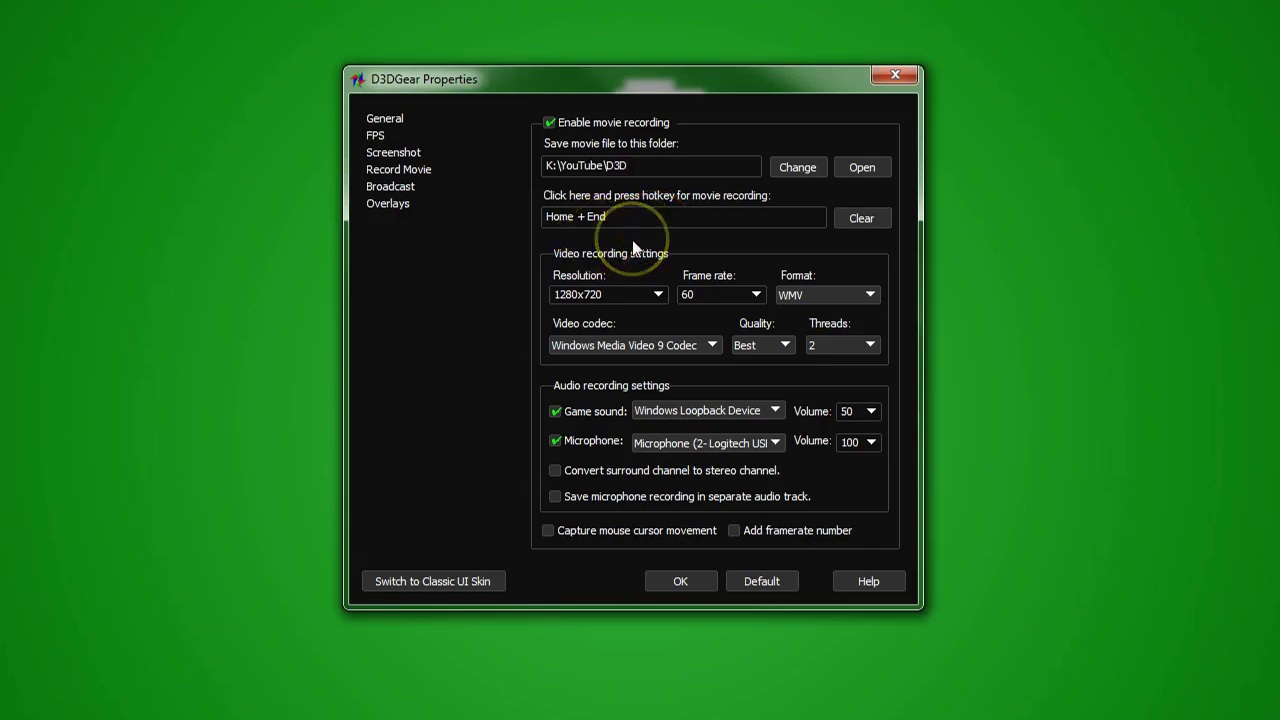
pyautogui.click(575, 247)
pyautogui.click(664, 208)
pyautogui.click(648, 229)
pyautogui.click(650, 224)
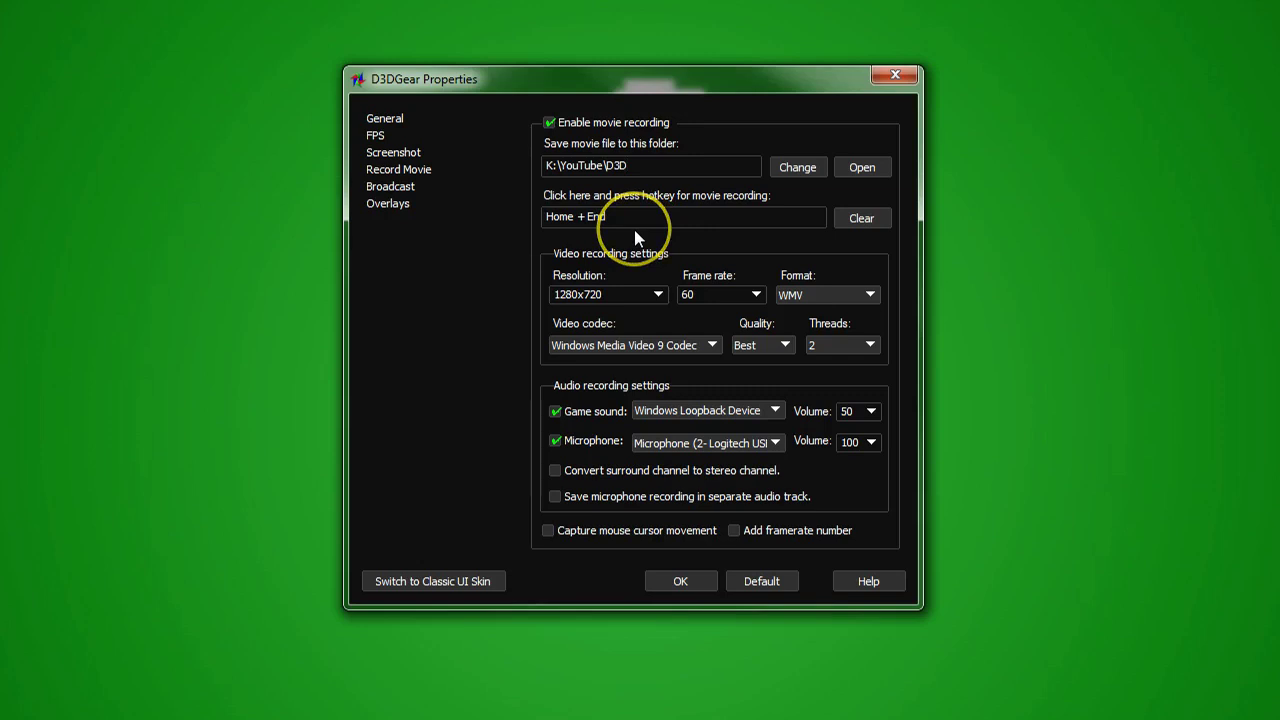
# Set the movie recording resolution to 1280x720 and the frame rate to 60
pyautogui.click(660, 297)
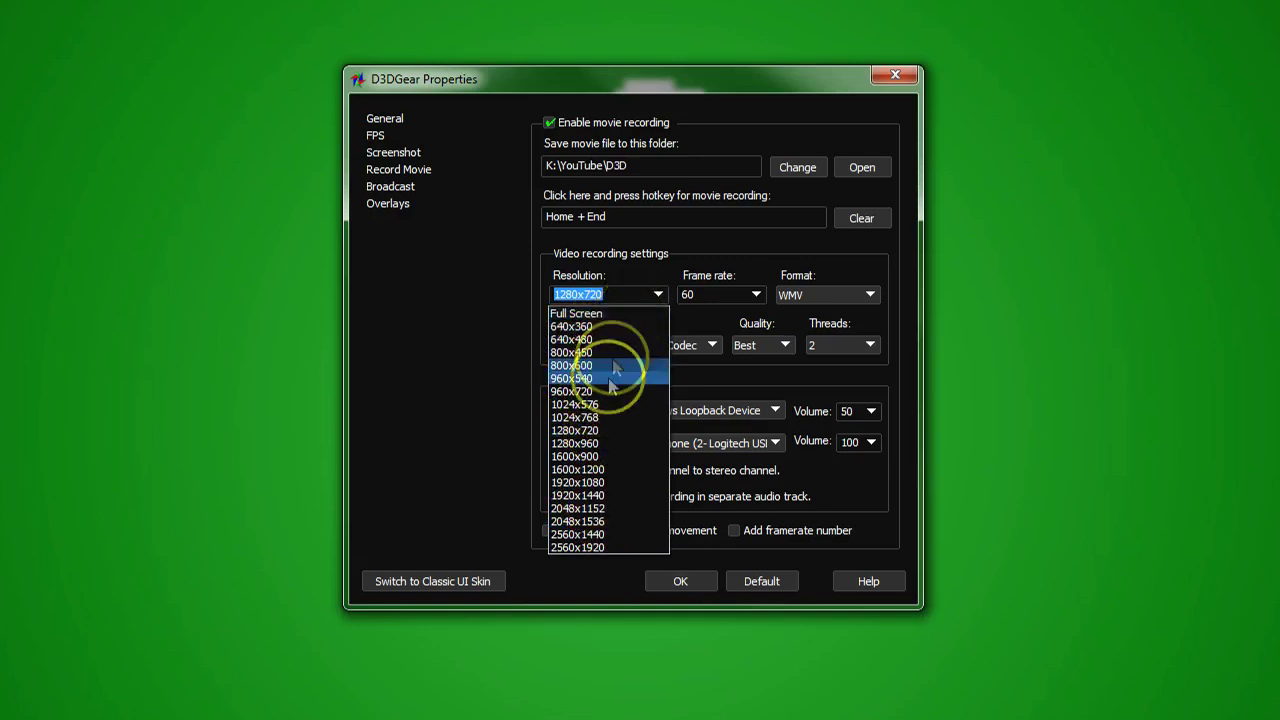
pyautogui.click(613, 431)
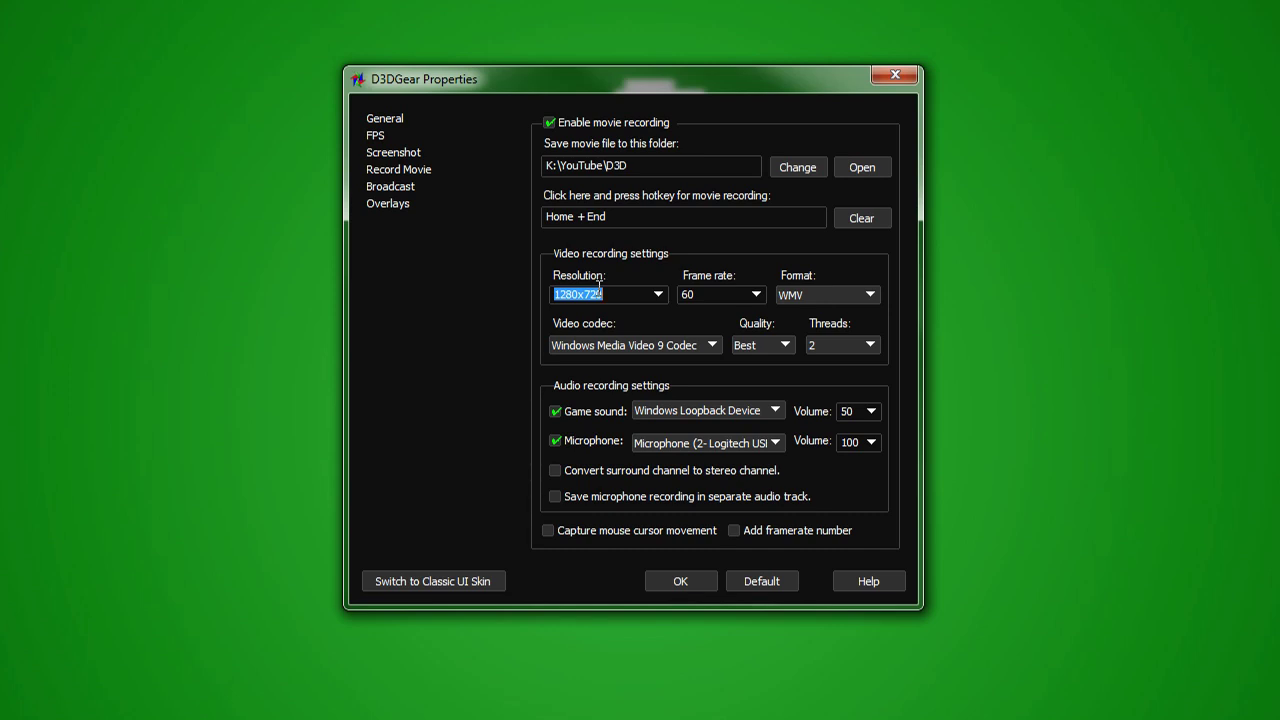
pyautogui.doubleClick(599, 290)
pyautogui.click(755, 294)
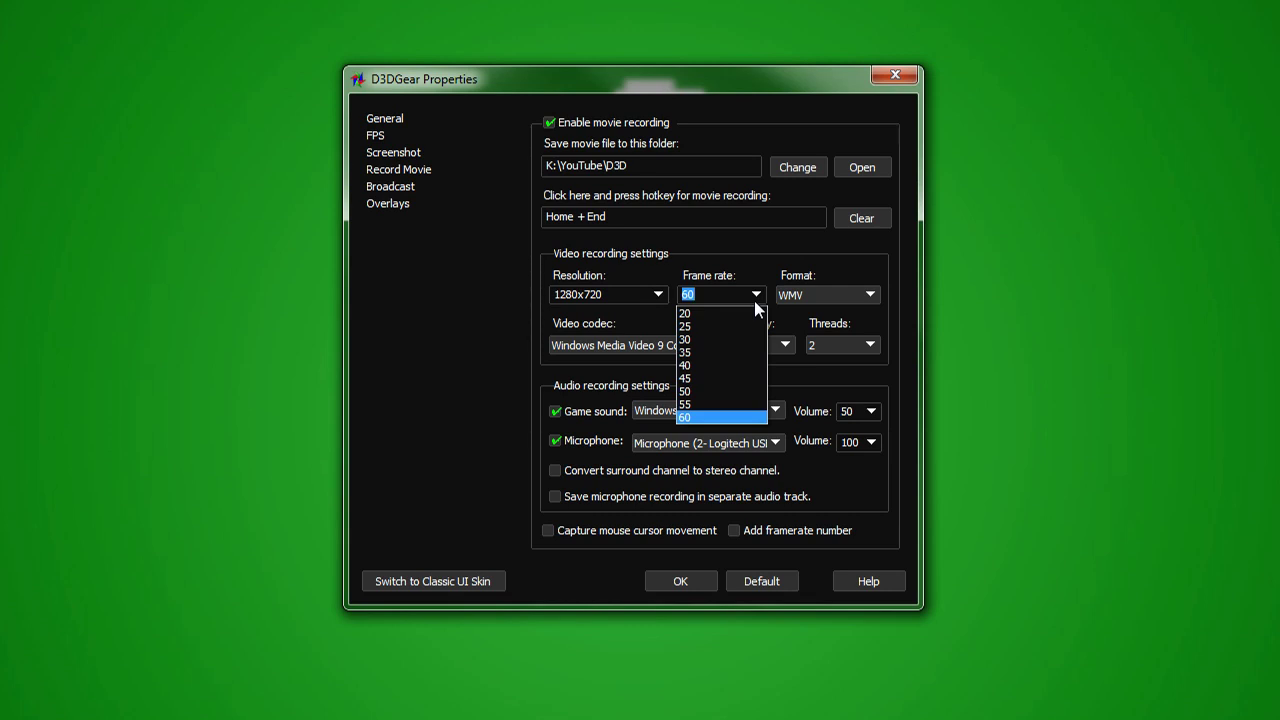
pyautogui.click(718, 415)
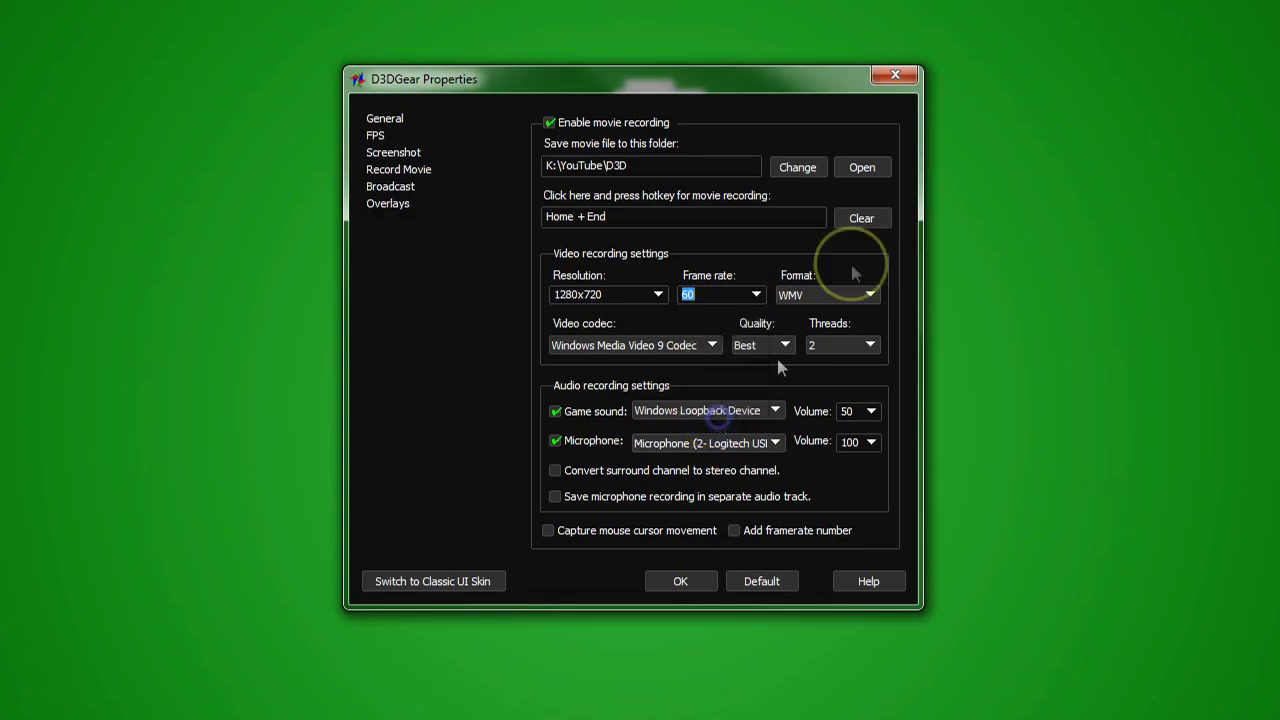
# Set the movie recording format to WMV and the video codec to Windows Media Video 9 Codec
pyautogui.click(849, 294)
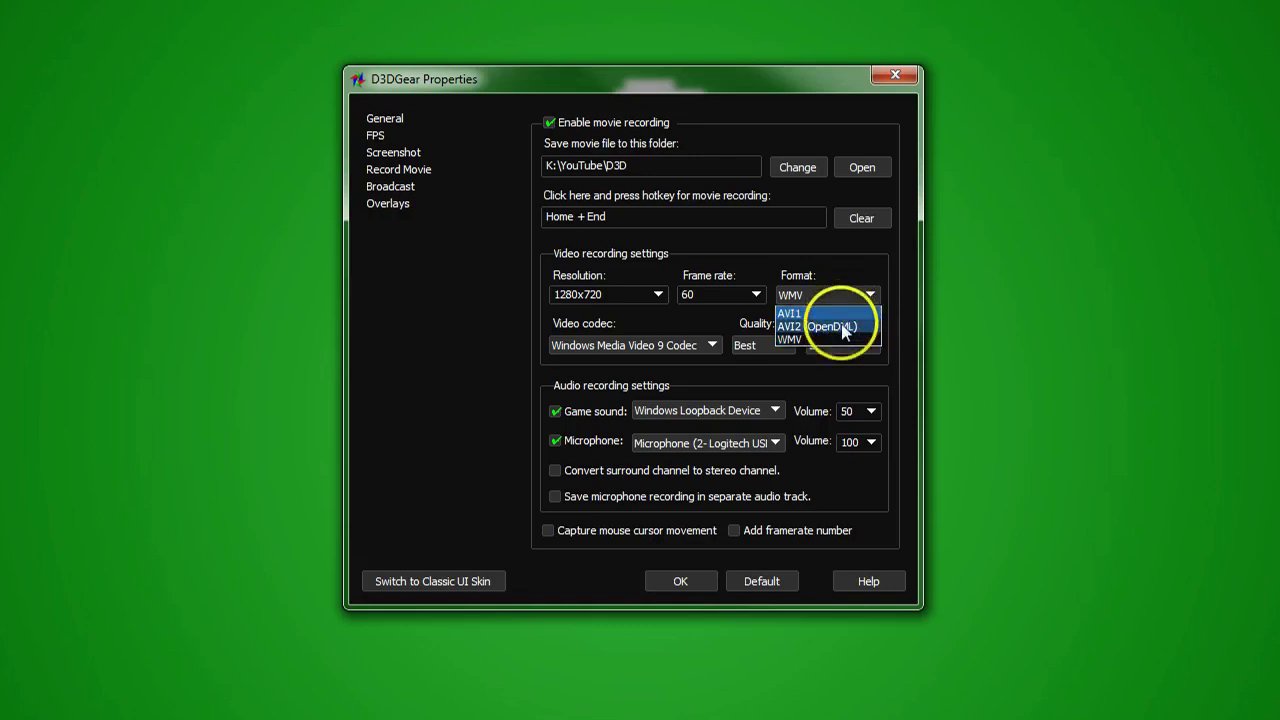
pyautogui.click(837, 338)
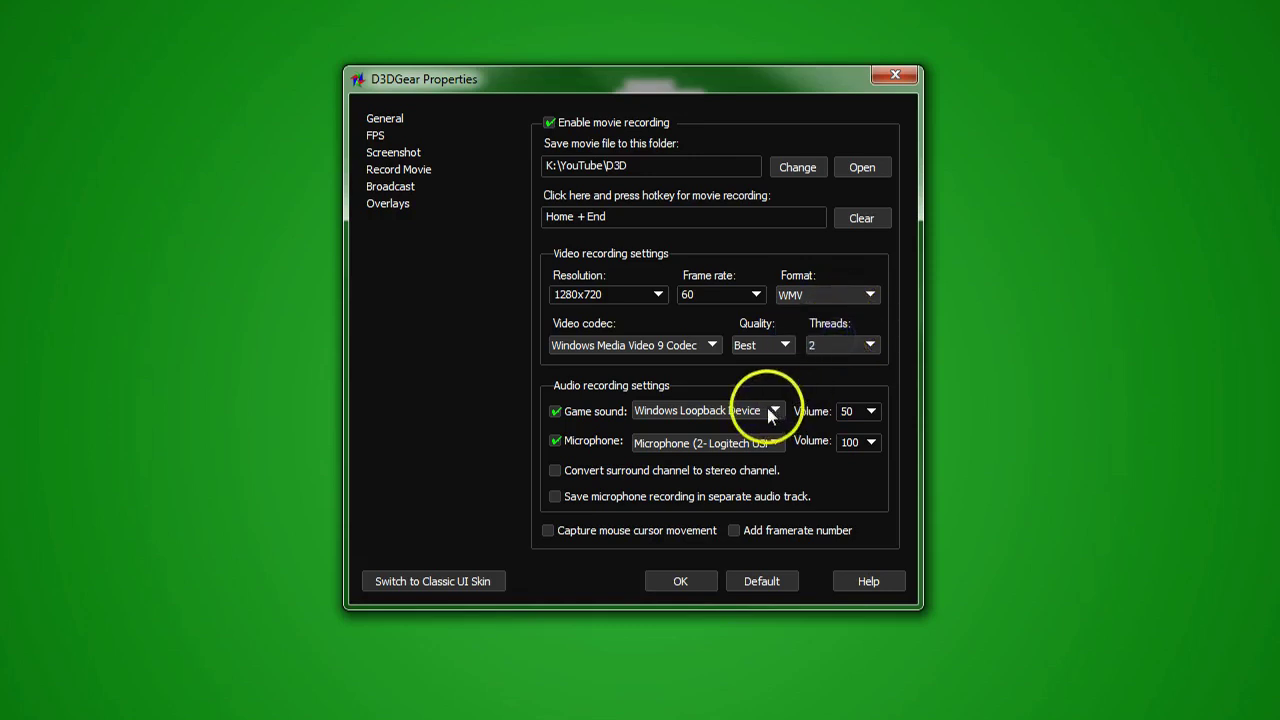
pyautogui.click(655, 346)
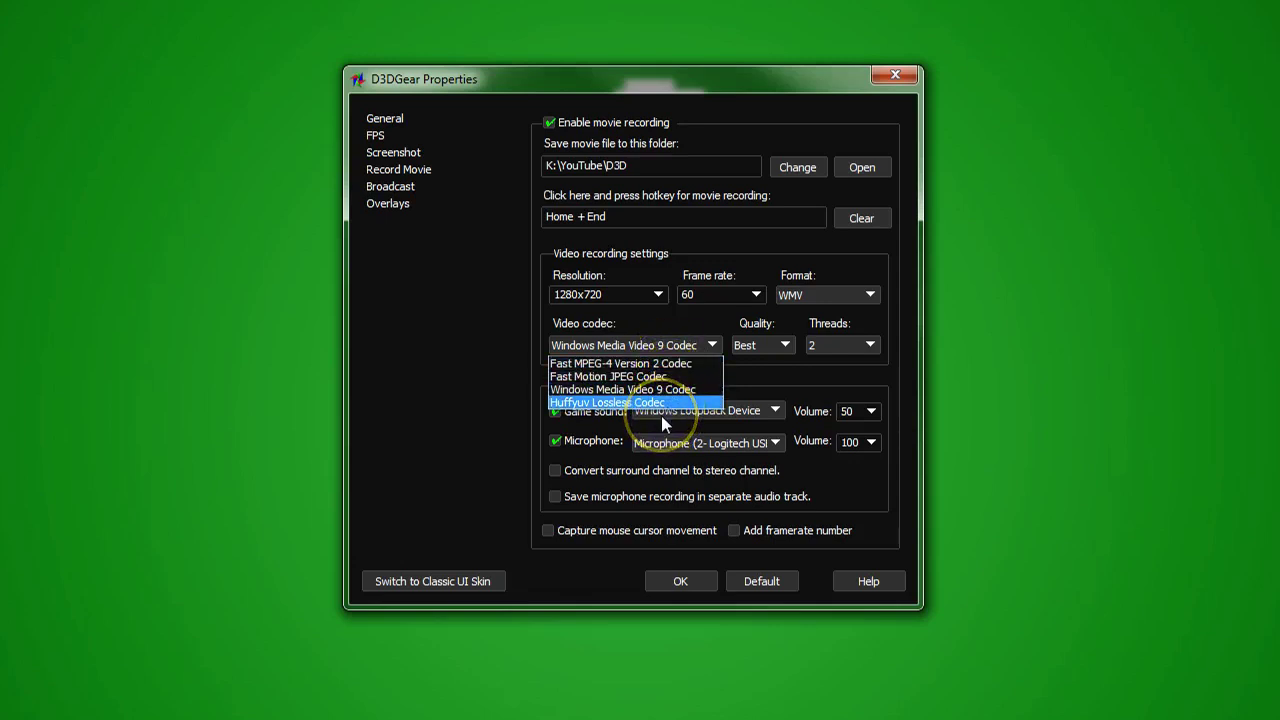
pyautogui.moveTo(661, 415)
pyautogui.mouseDown()
pyautogui.moveTo(622, 408)
pyautogui.moveTo(614, 379)
pyautogui.moveTo(668, 398)
pyautogui.mouseUp()
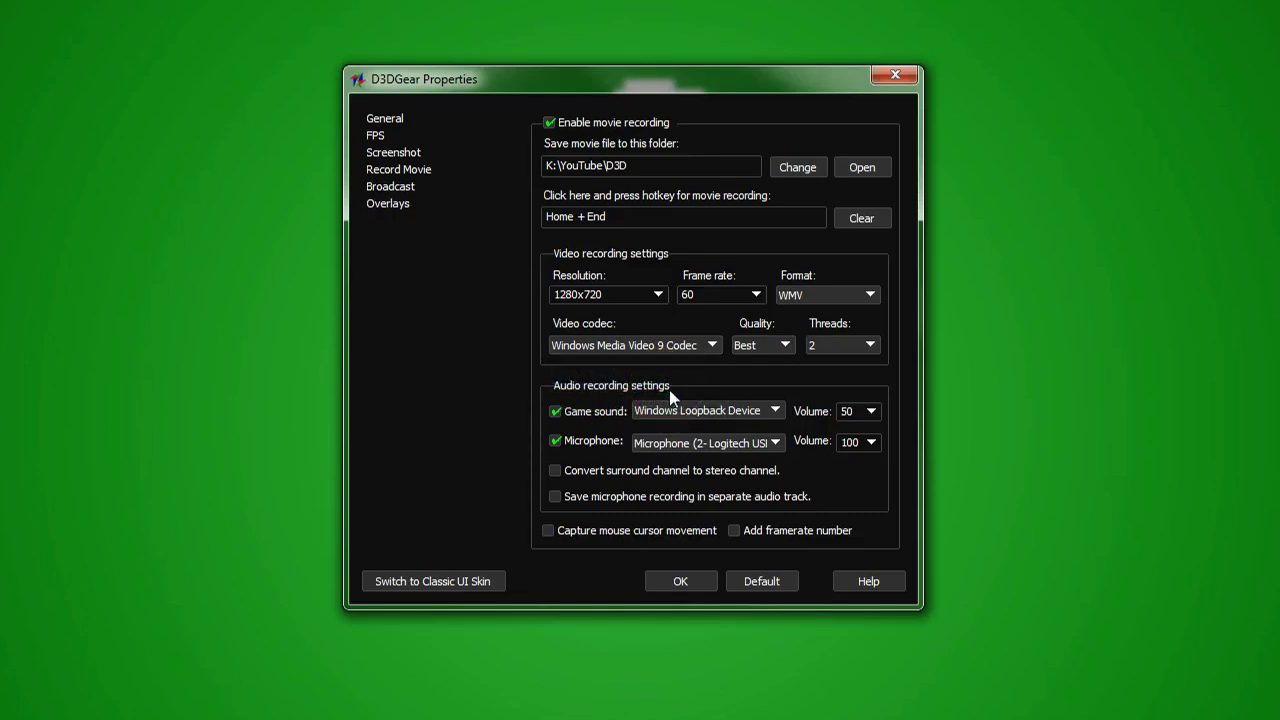
# Set the number of threads for video recording to 2
pyautogui.click(730, 366)
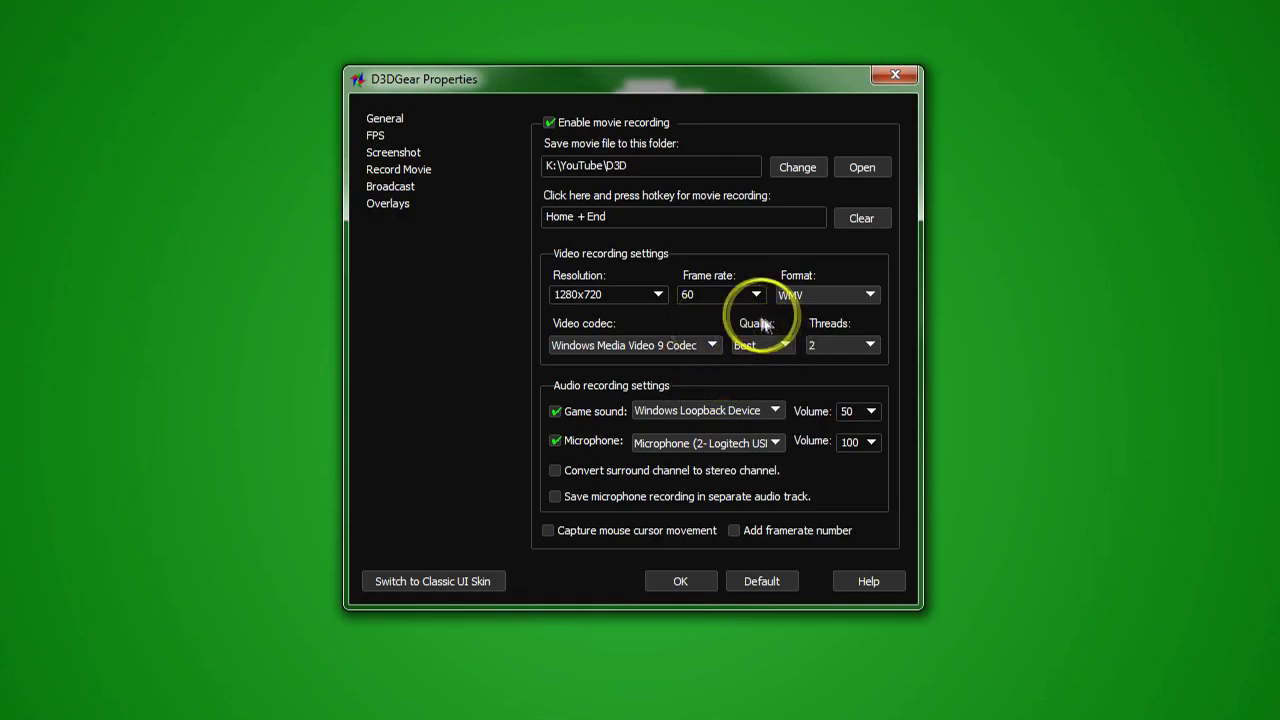
pyautogui.click(849, 344)
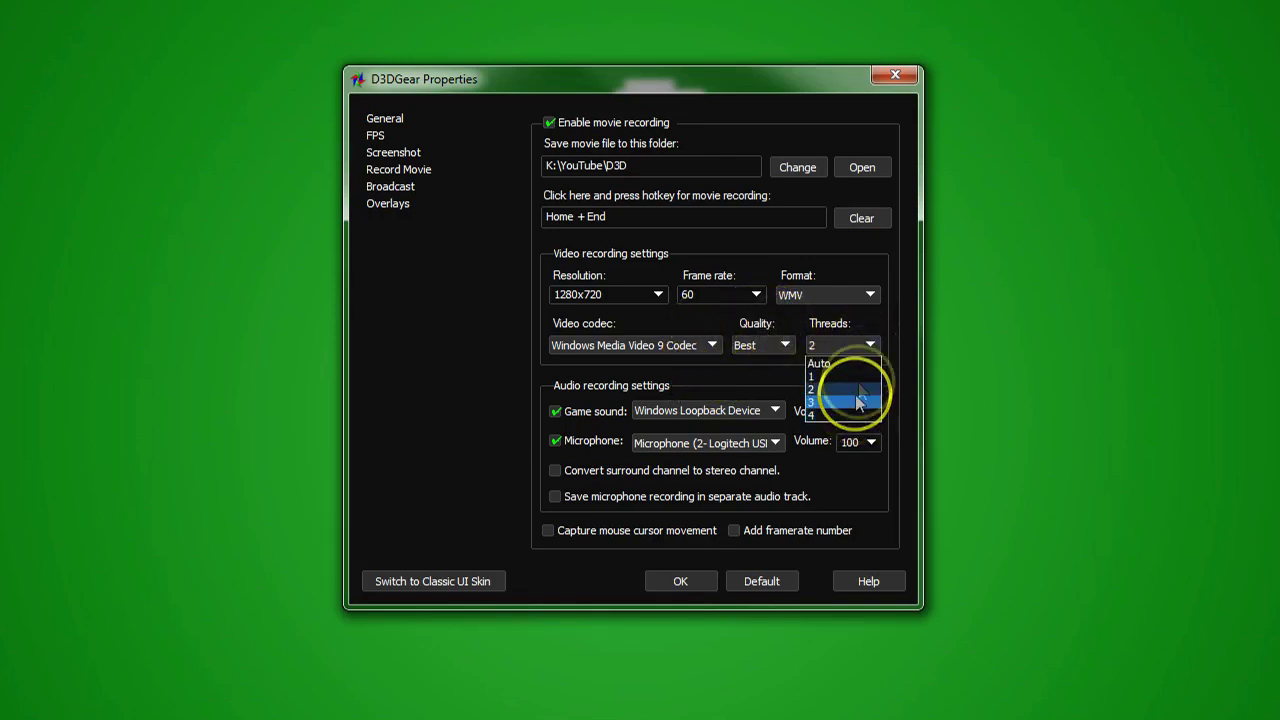
pyautogui.click(858, 390)
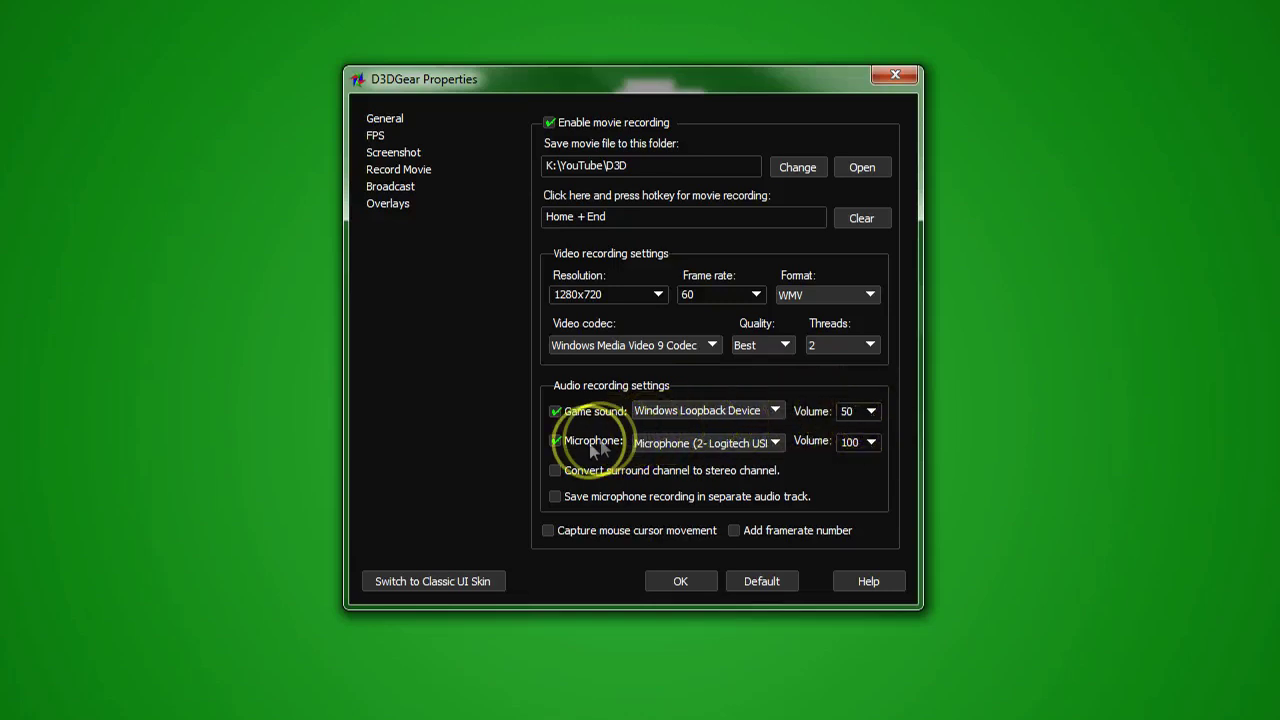
# Check the microphone device in the audio recording settings and set the microphone volume to 100
pyautogui.click(703, 452)
pyautogui.click(710, 446)
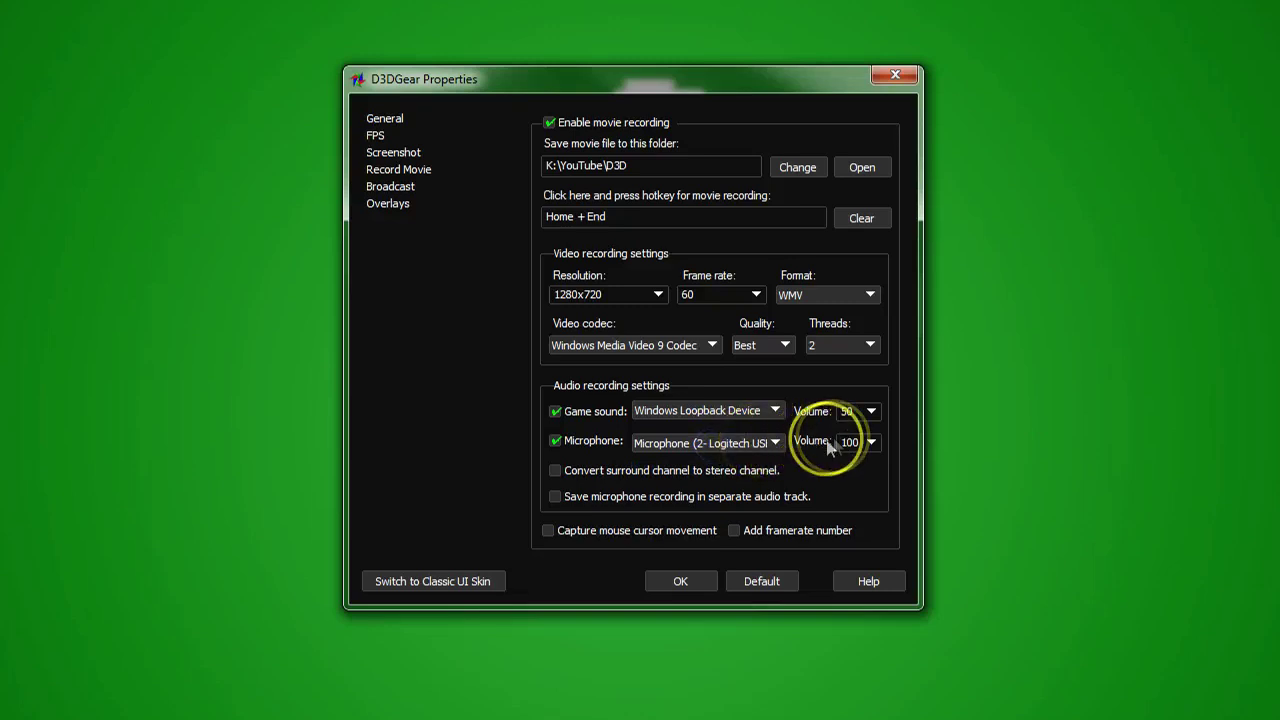
pyautogui.click(868, 446)
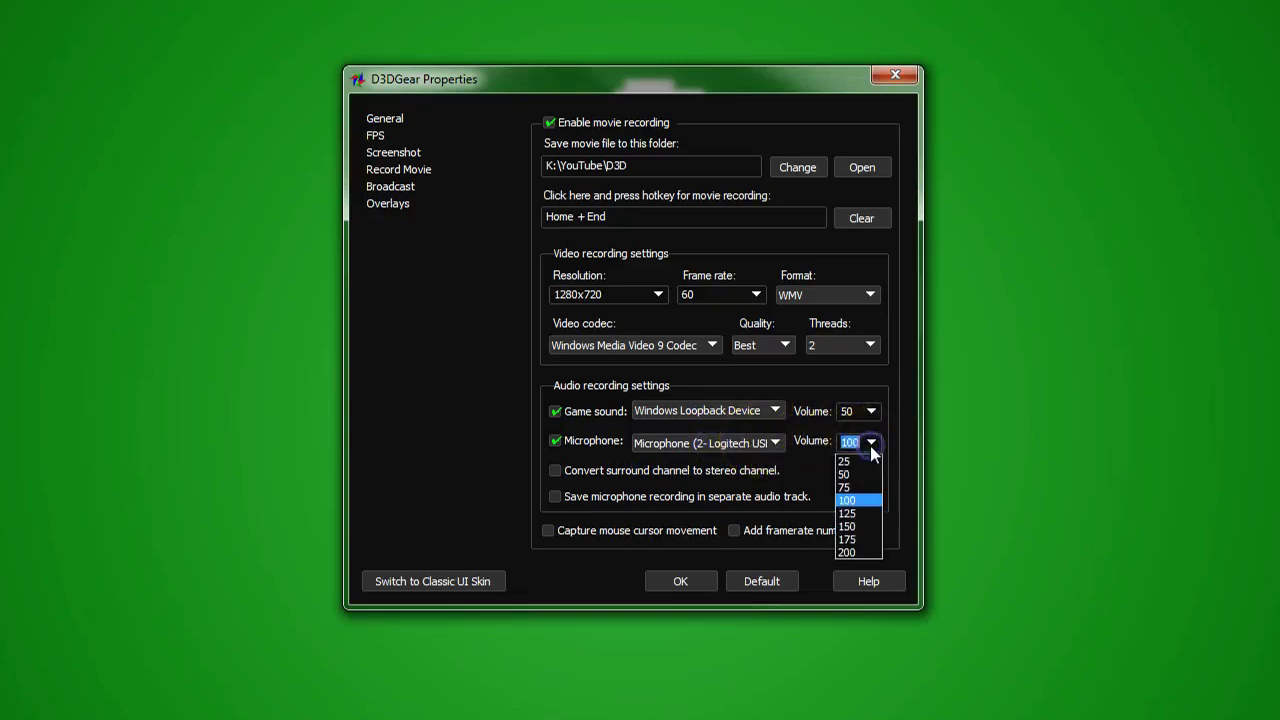
pyautogui.click(862, 501)
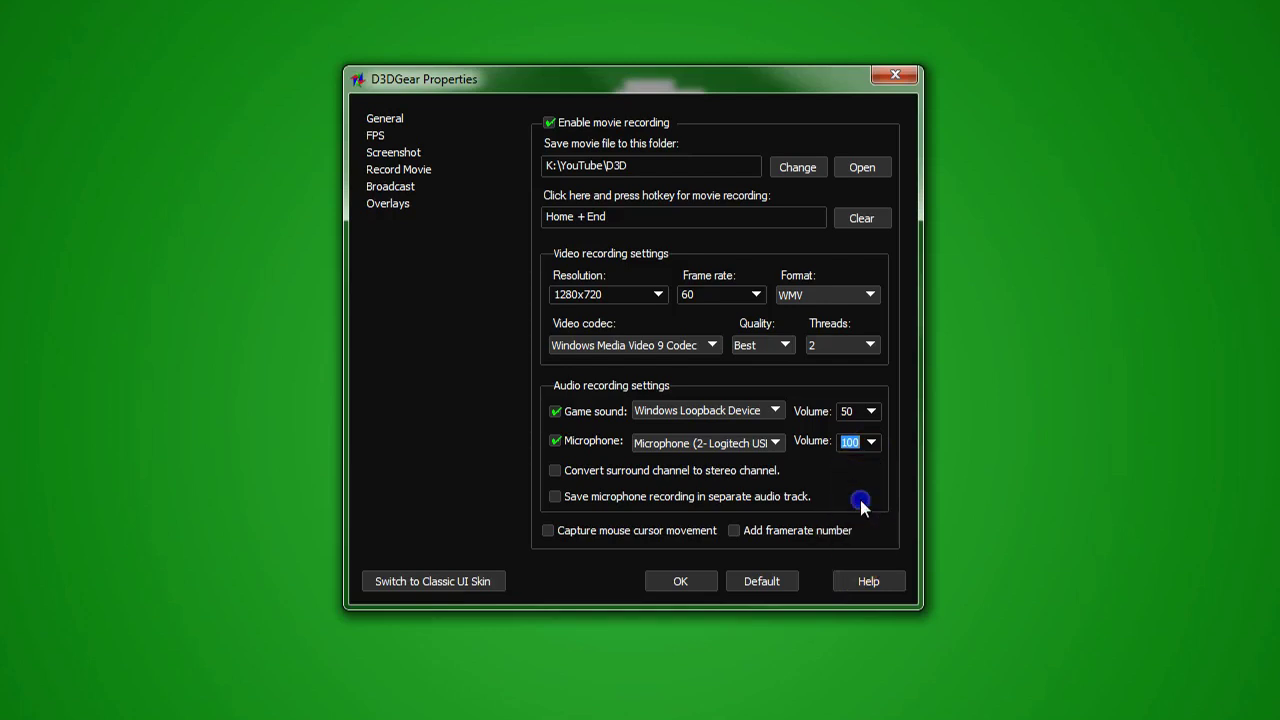
pyautogui.click(849, 410)
pyautogui.click(850, 440)
pyautogui.click(853, 410)
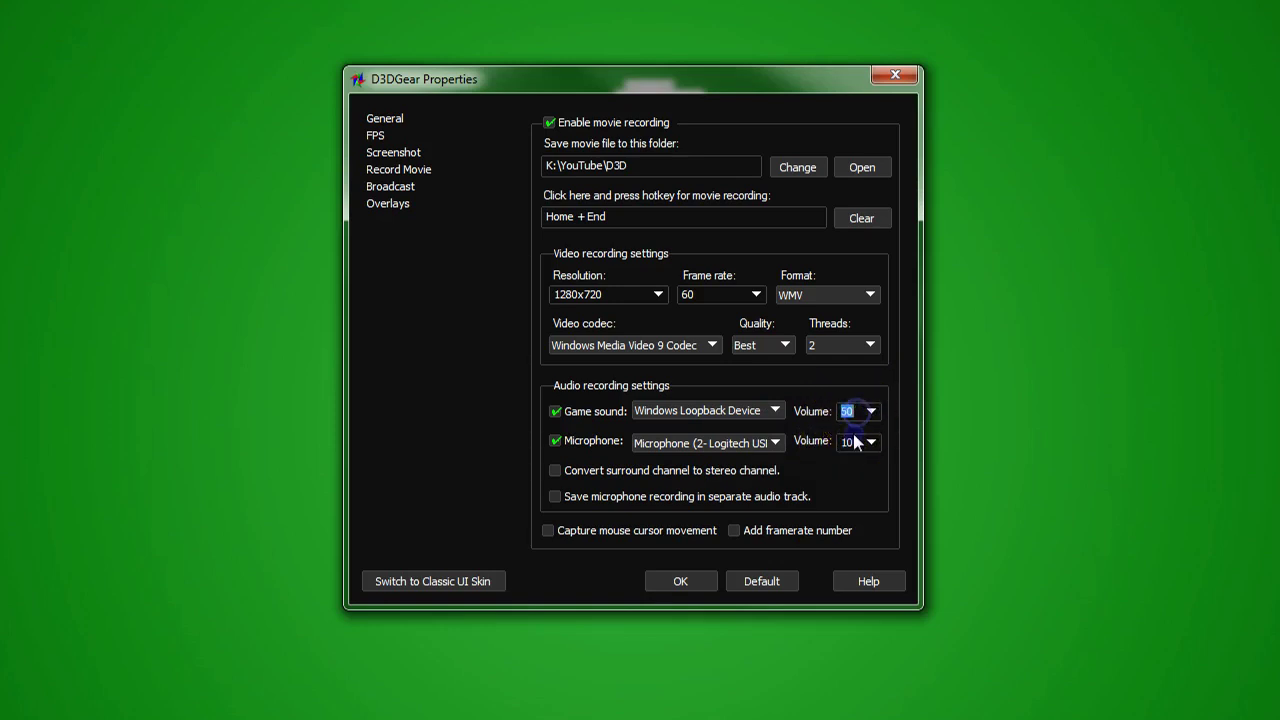
pyautogui.click(851, 442)
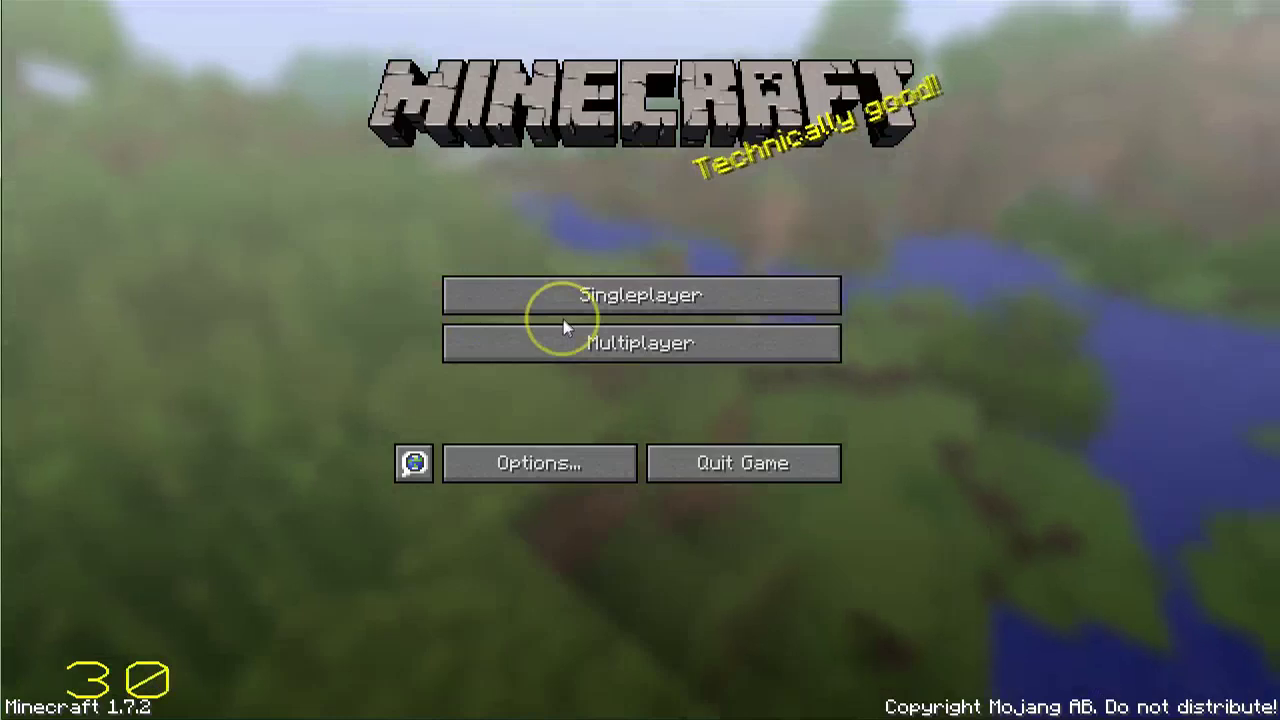
# Switch to the Windows Explorer folder to view the recorded WMV files, and return to Minecraft
pyautogui.hotkey('alt', 'Tab')
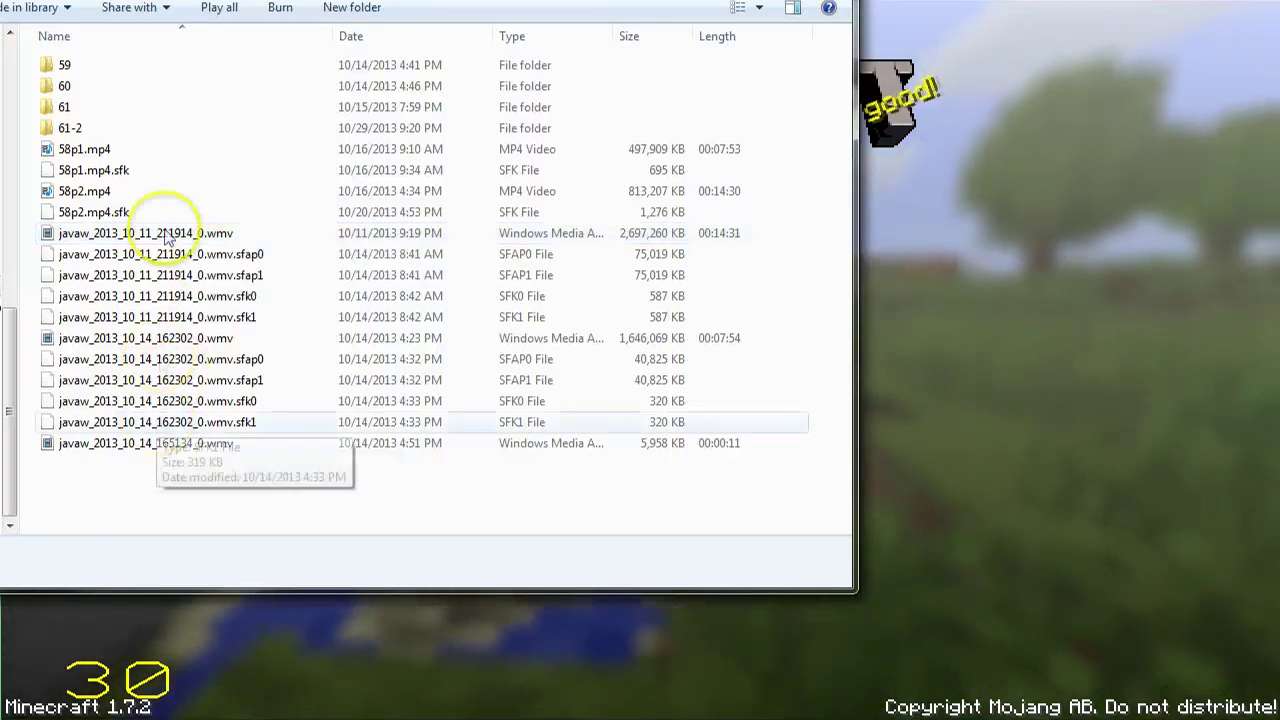
pyautogui.hotkey('alt', 'Tab')
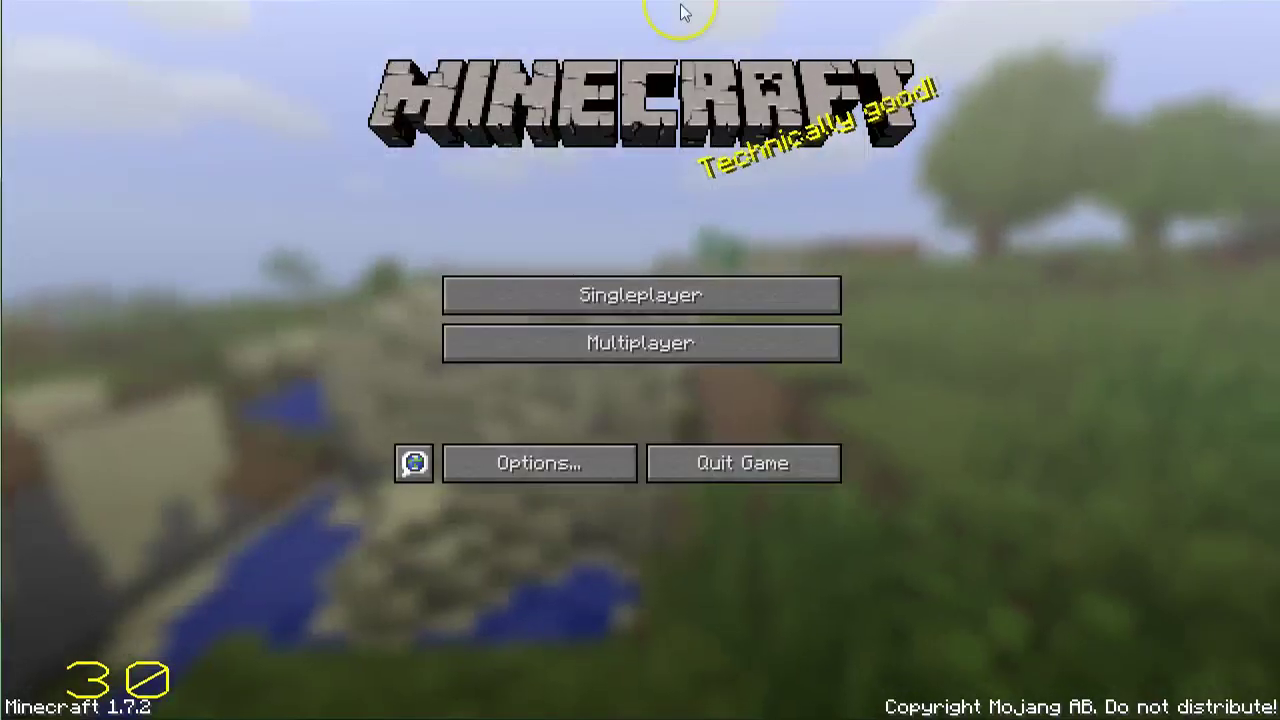